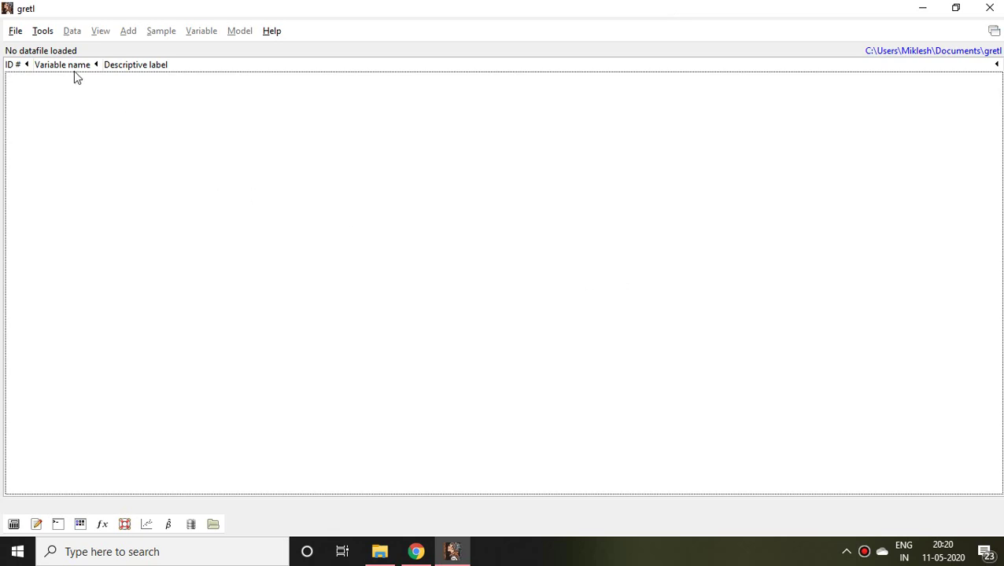
Use File > Open data > User file to bring up gretl's file chooser
{"action": "left_click", "coordinate": [15, 31]}
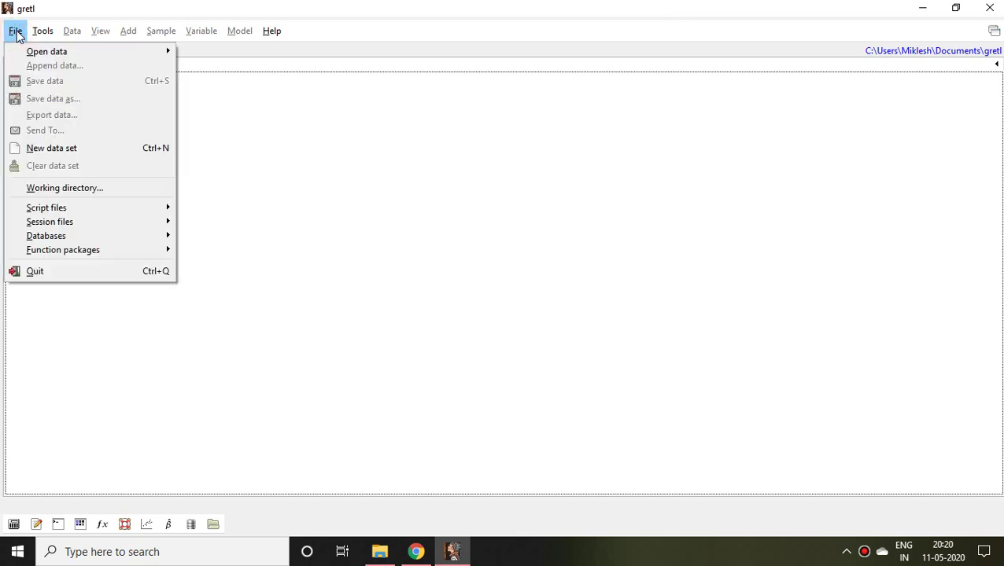
{"action": "mouse_move", "coordinate": [73, 55]}
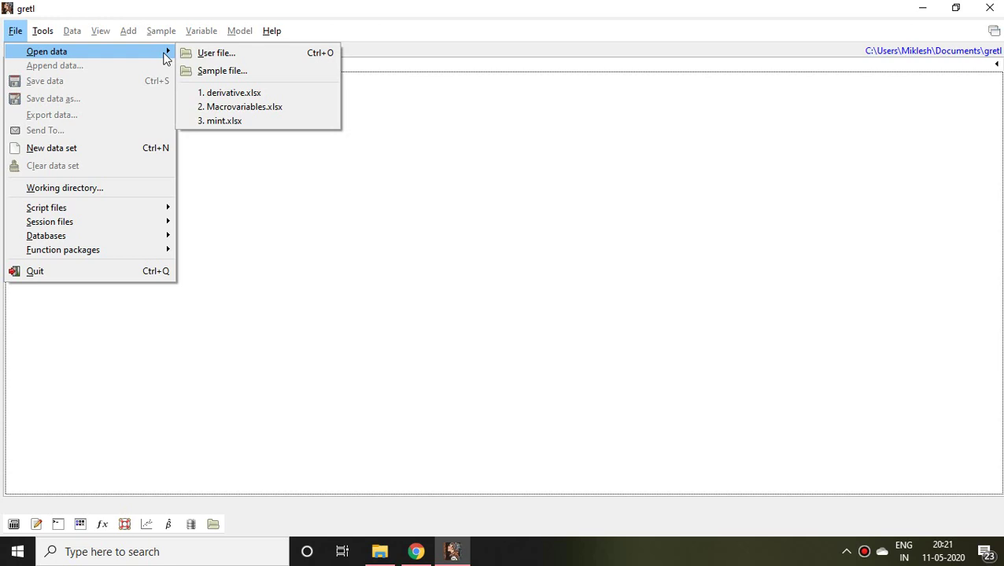
{"action": "left_click", "coordinate": [218, 53]}
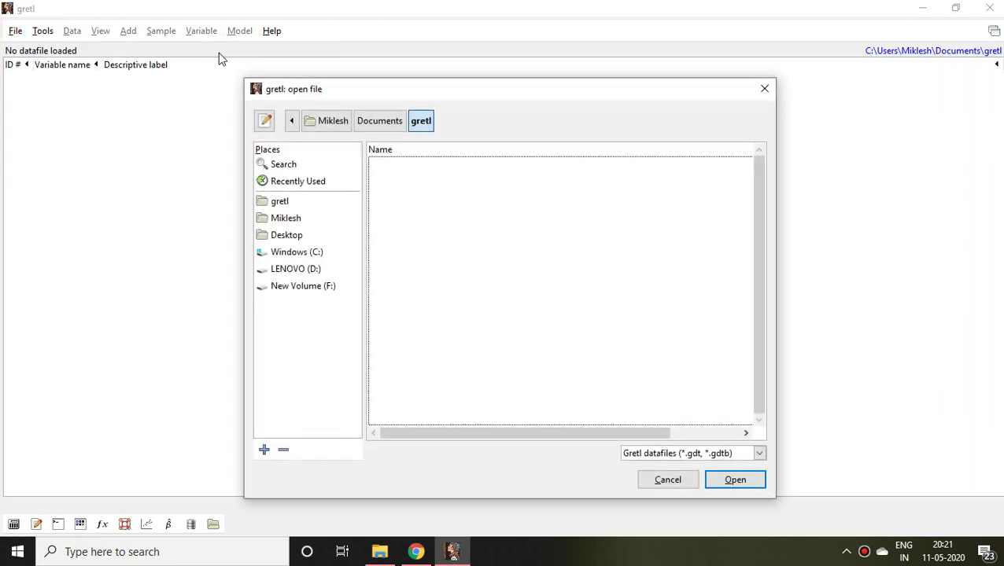
Filter to Excel files (*.xlsx), browse to the Desktop and select mint.xlsx
{"action": "left_click", "coordinate": [759, 455]}
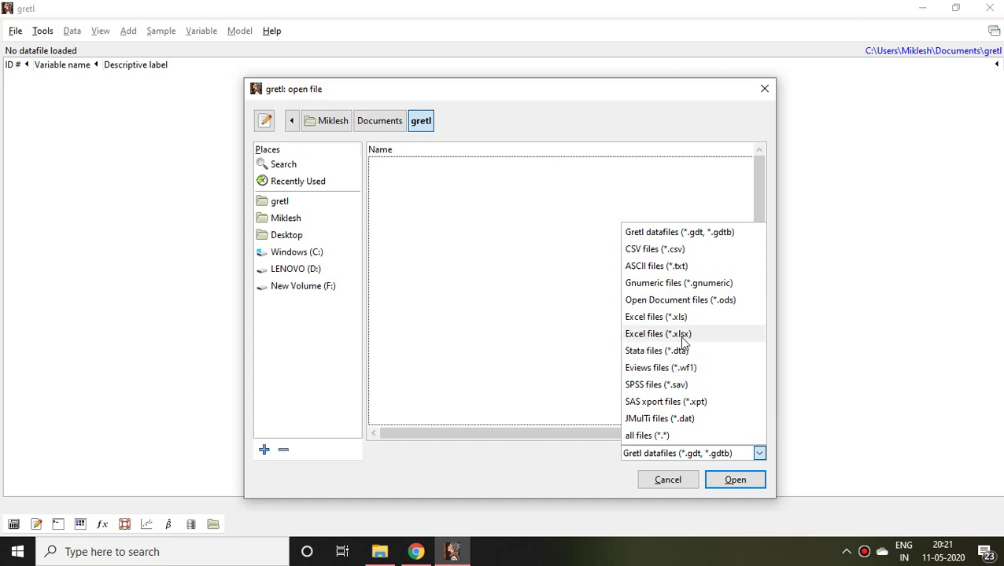
{"action": "left_click", "coordinate": [671, 336]}
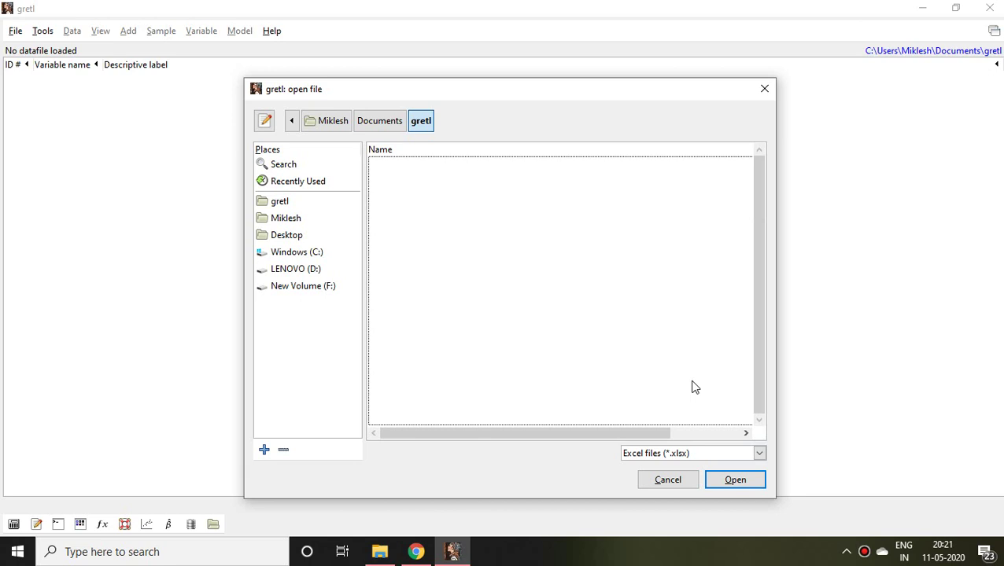
{"action": "left_click", "coordinate": [736, 482]}
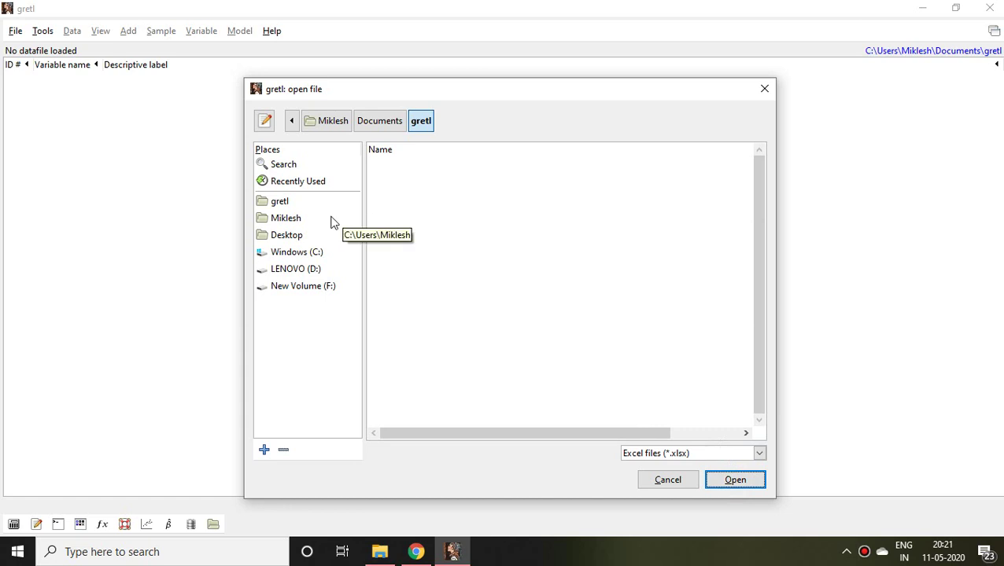
{"action": "left_click", "coordinate": [291, 241]}
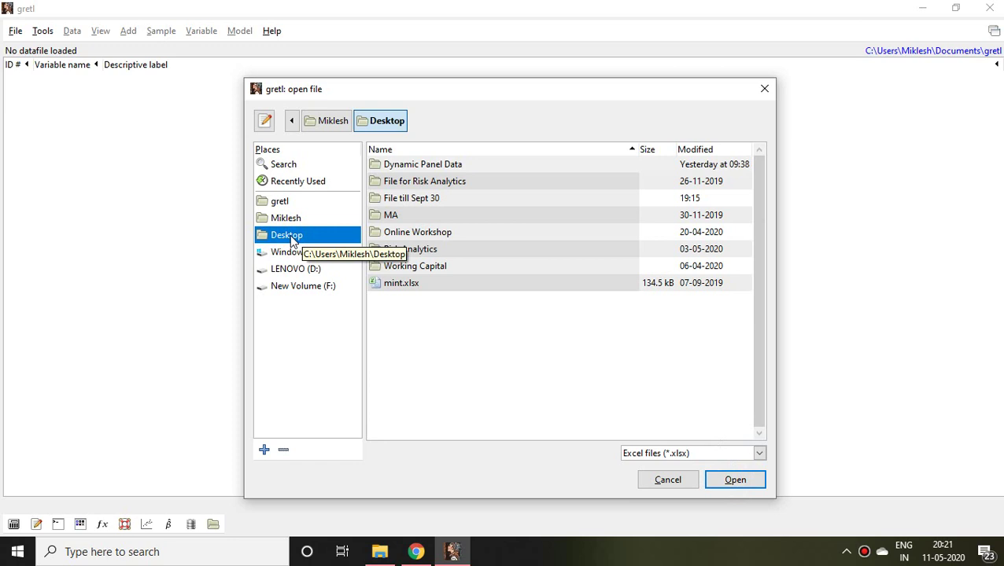
{"action": "left_click", "coordinate": [396, 288]}
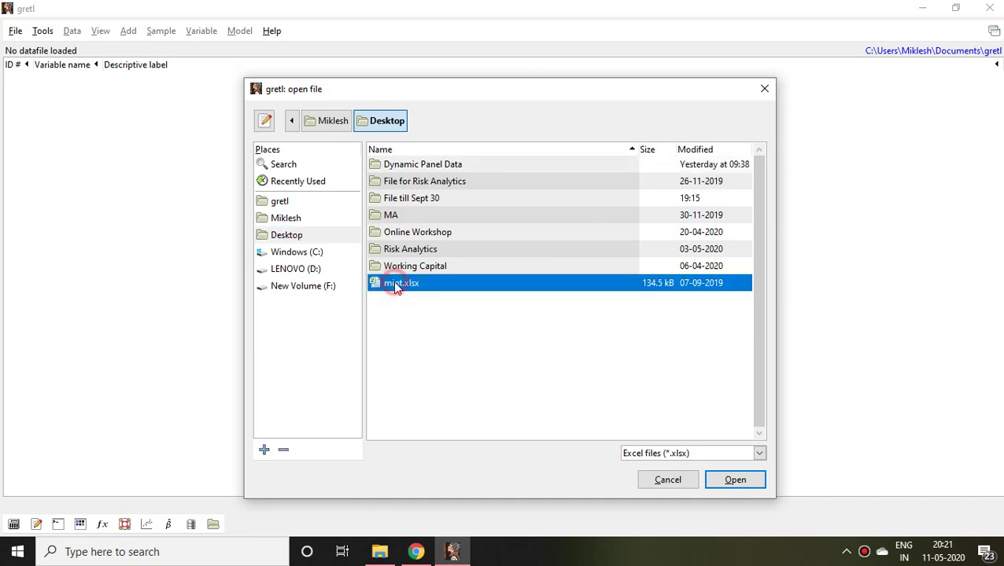
Open mint.xlsx starting at column 1, row 1, and dismiss the import summary
{"action": "left_click", "coordinate": [746, 481]}
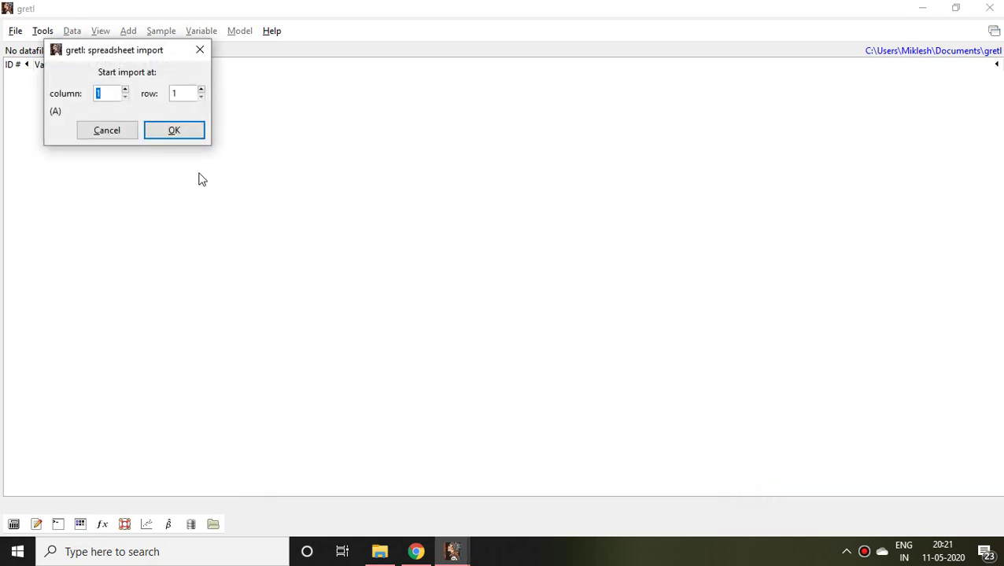
{"action": "left_click", "coordinate": [176, 131]}
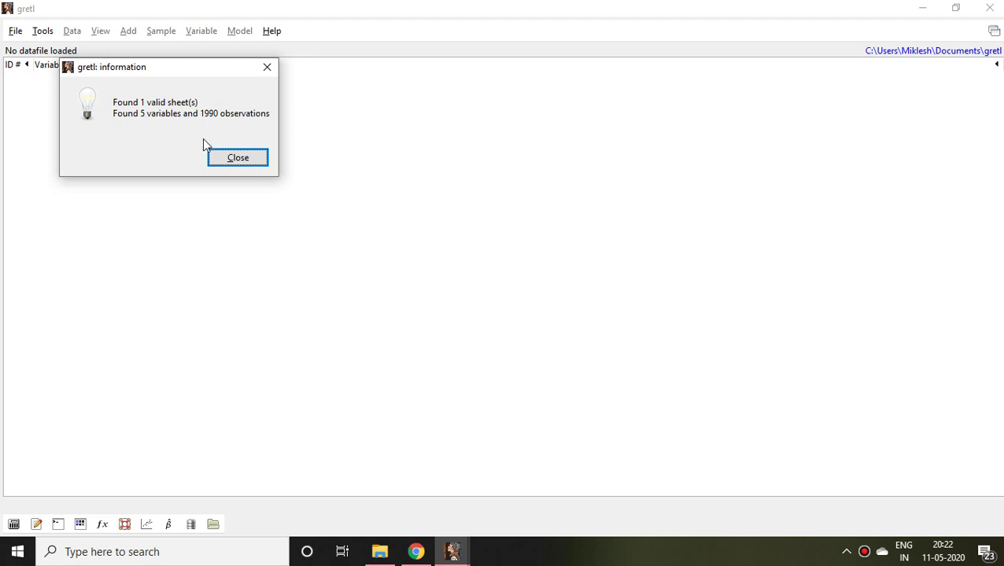
{"action": "left_click", "coordinate": [239, 159]}
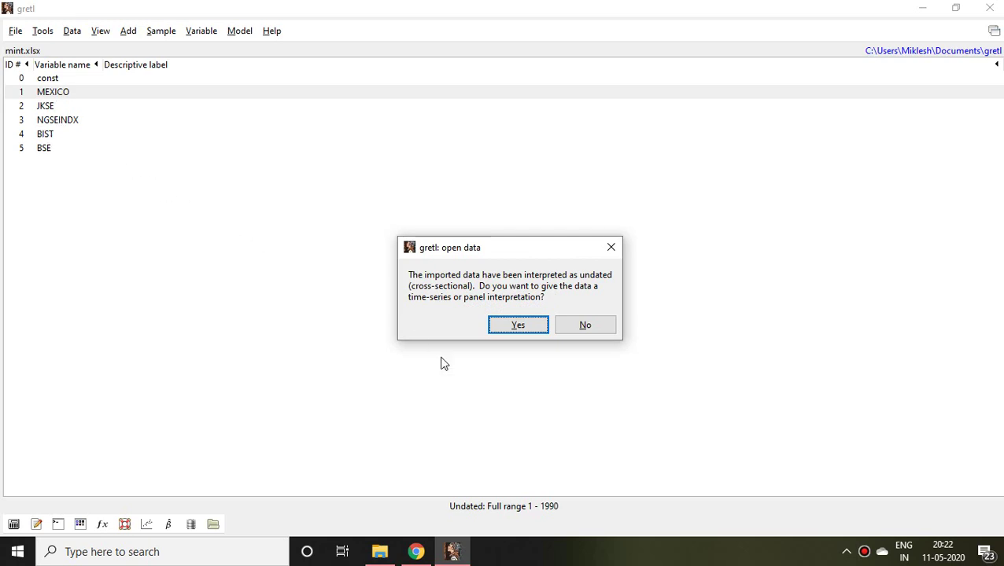
Accept the time-series interpretation and choose Time series in the Data structure wizard
{"action": "left_click", "coordinate": [522, 328]}
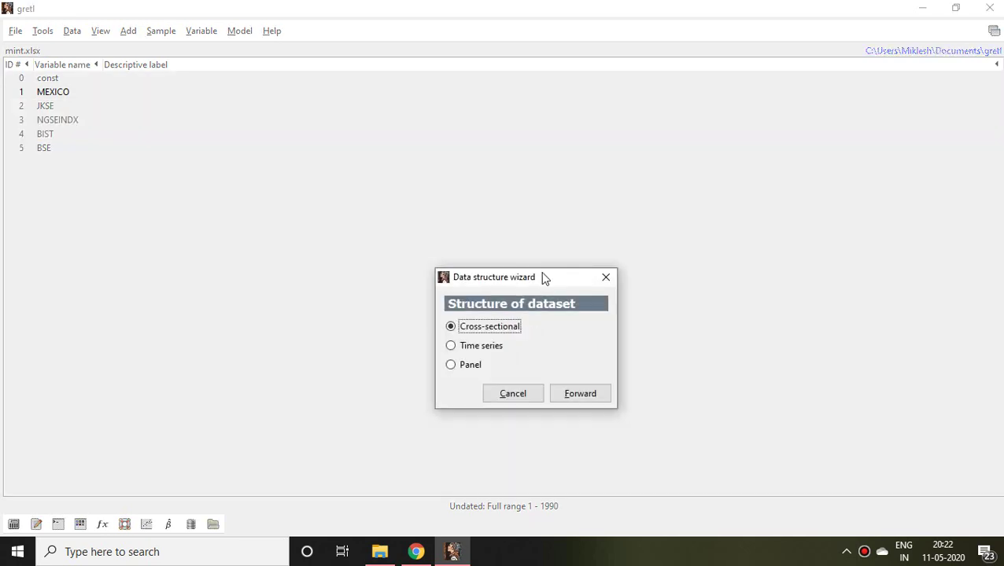
{"action": "left_click_drag", "start_coordinate": [542, 277], "coordinate": [507, 155]}
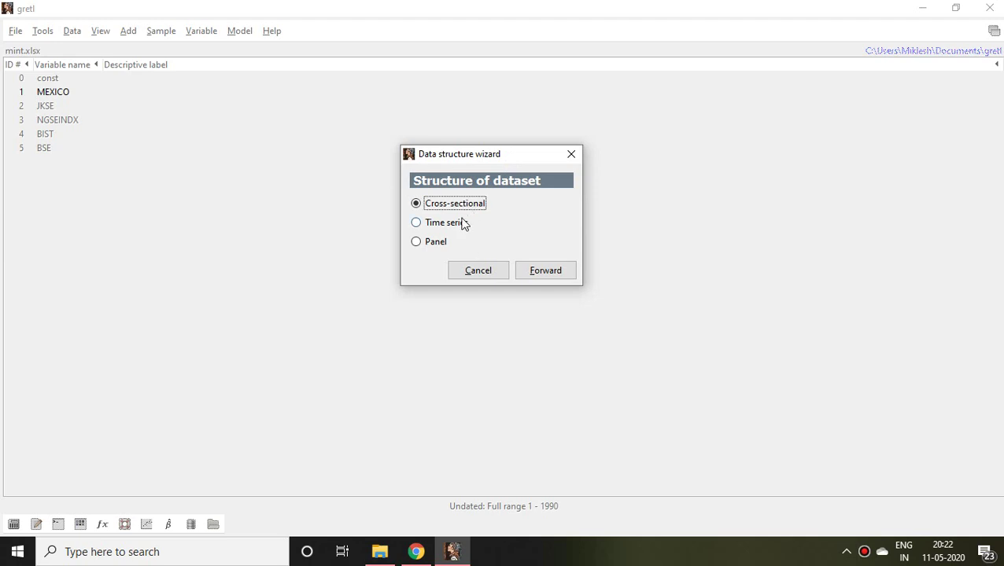
{"action": "left_click", "coordinate": [417, 223]}
{"action": "left_click", "coordinate": [544, 276]}
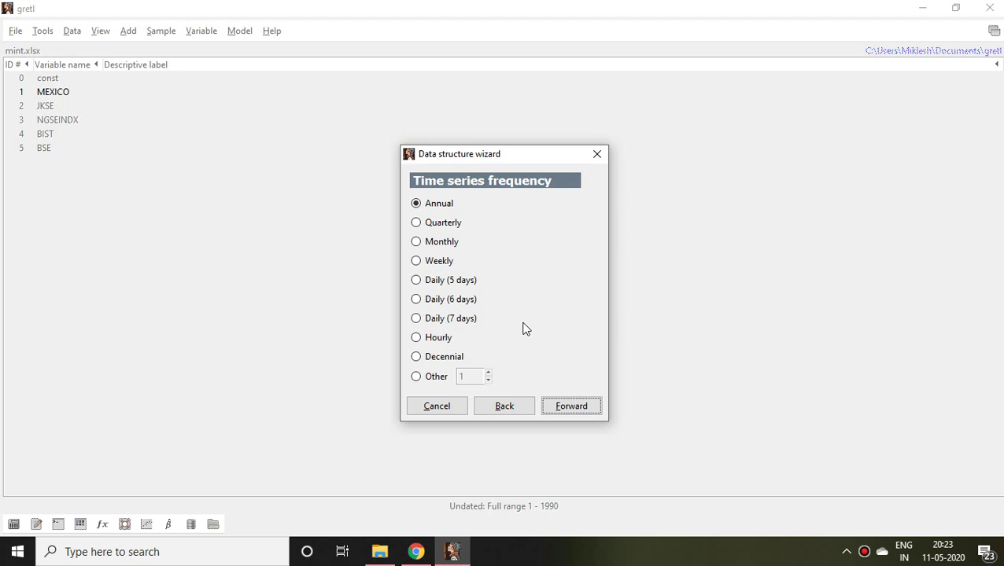
Choose Daily (5 days) as the frequency and continue to the start date
{"action": "left_click", "coordinate": [417, 281]}
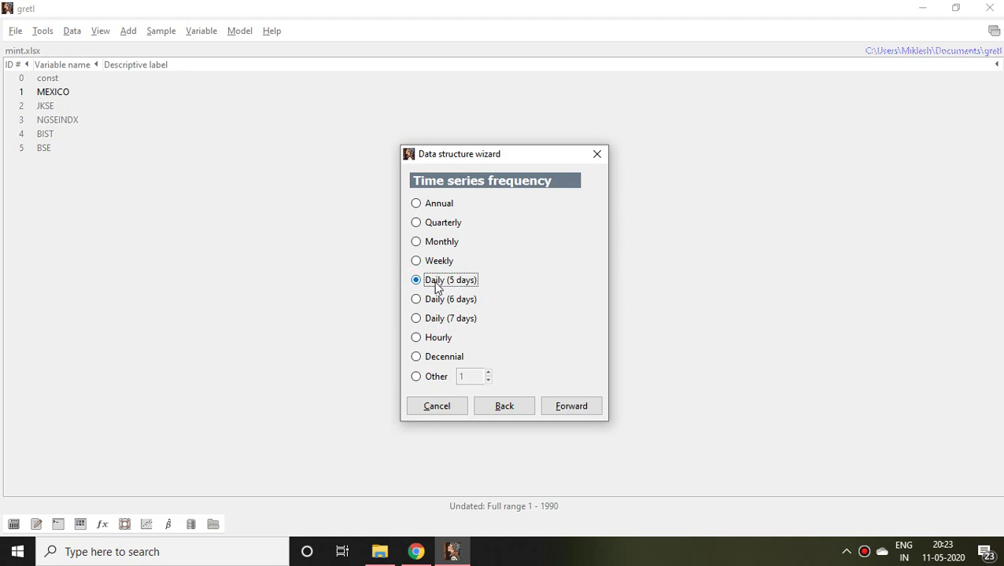
{"action": "left_click", "coordinate": [579, 411]}
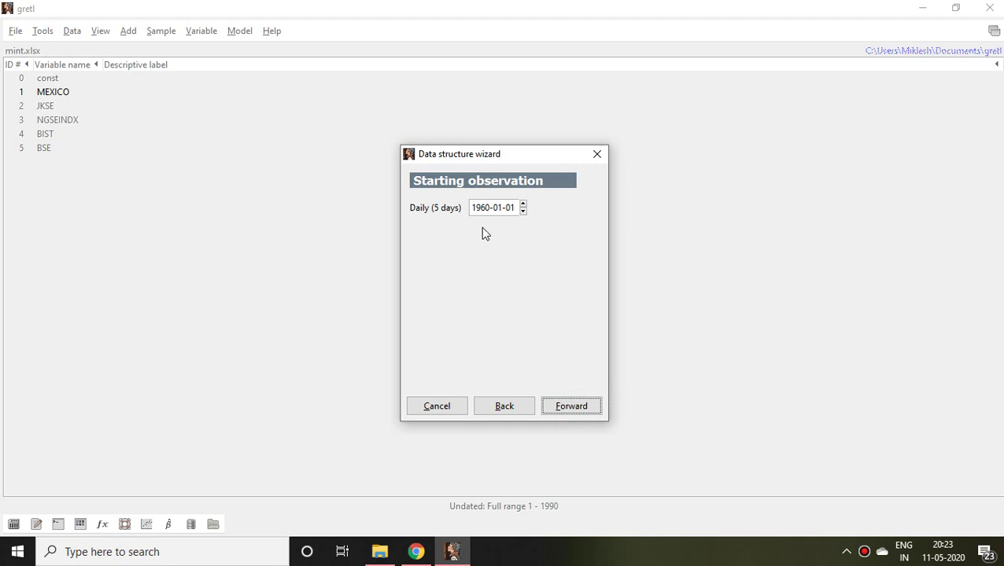
Change the starting observation from 1960-01-01 to 2011-04-01 and apply the structure
{"action": "left_click", "coordinate": [491, 207]}
{"action": "key", "text": "BackSpace"}
{"action": "key", "text": "BackSpace"}
{"action": "key", "text": "BackSpace"}
{"action": "key", "text": "BackSpace"}
{"action": "key", "text": "BackSpace"}
{"action": "key", "text": "BackSpace"}
{"action": "key", "text": "BackSpace"}
{"action": "key", "text": "BackSpace"}
{"action": "key", "text": "BackSpace"}
{"action": "key", "text": "BackSpace"}
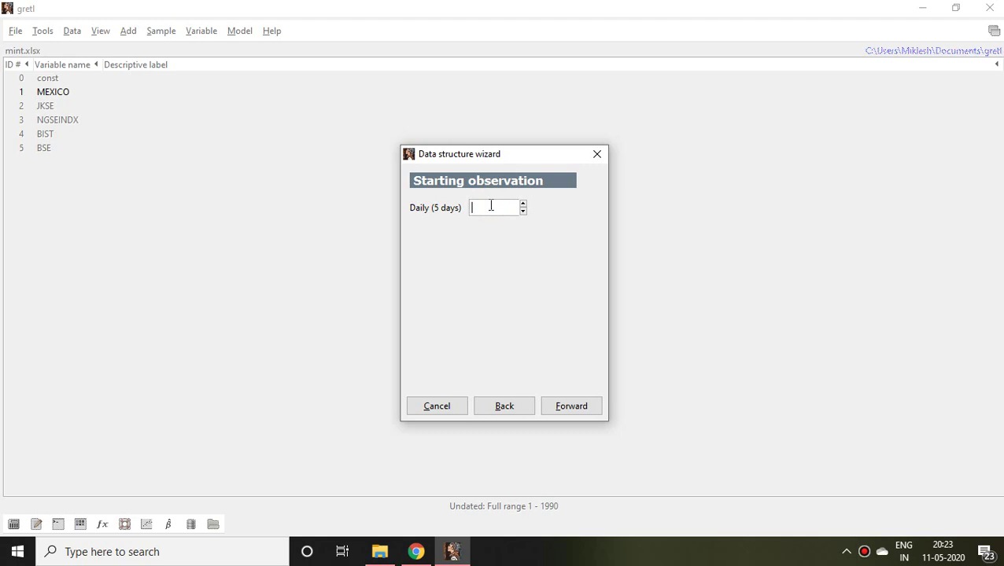
{"action": "type", "text": "2011--"}
{"action": "key", "text": "BackSpace"}
{"action": "type", "text": "04-01"}
{"action": "left_click", "coordinate": [573, 407]}
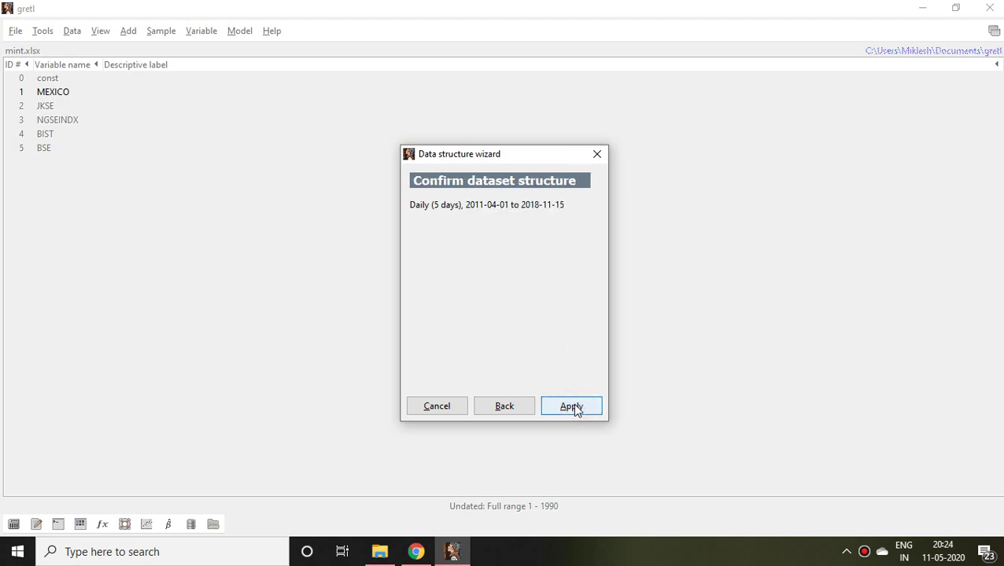
{"action": "left_click", "coordinate": [573, 406]}
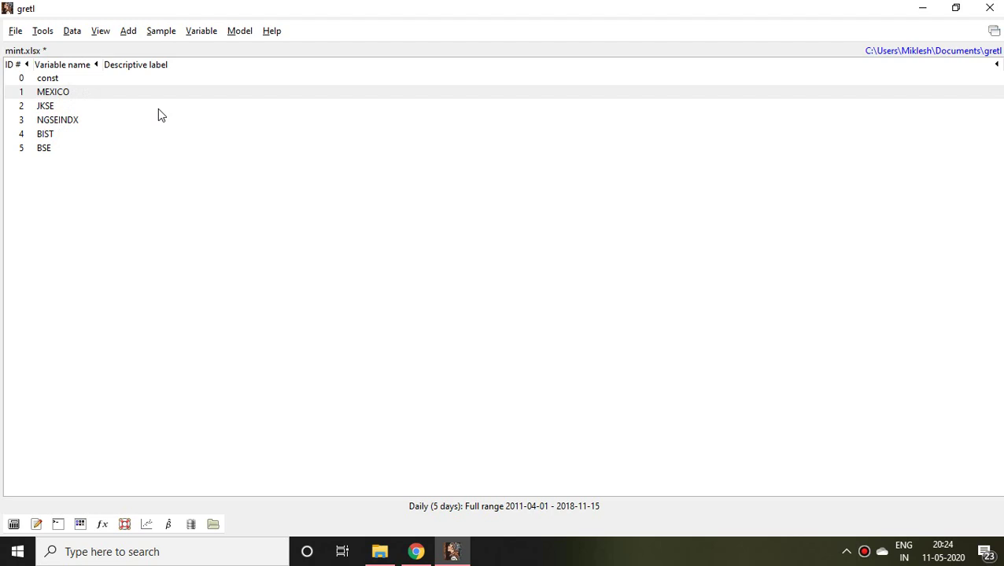
Preview MEXICO, then select MEXICO through BSE and display their data together
{"action": "double_click", "coordinate": [71, 92]}
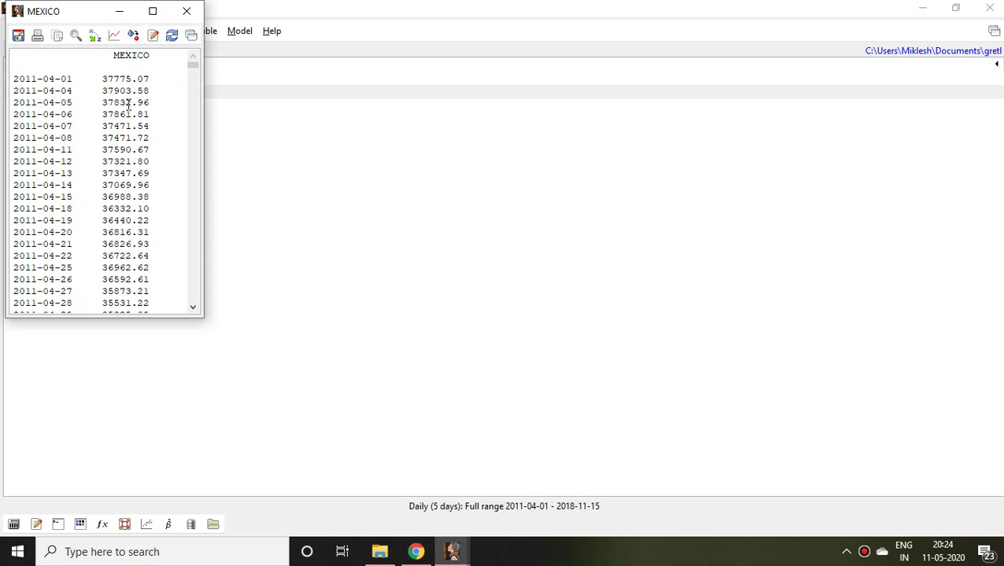
{"action": "left_click", "coordinate": [187, 11]}
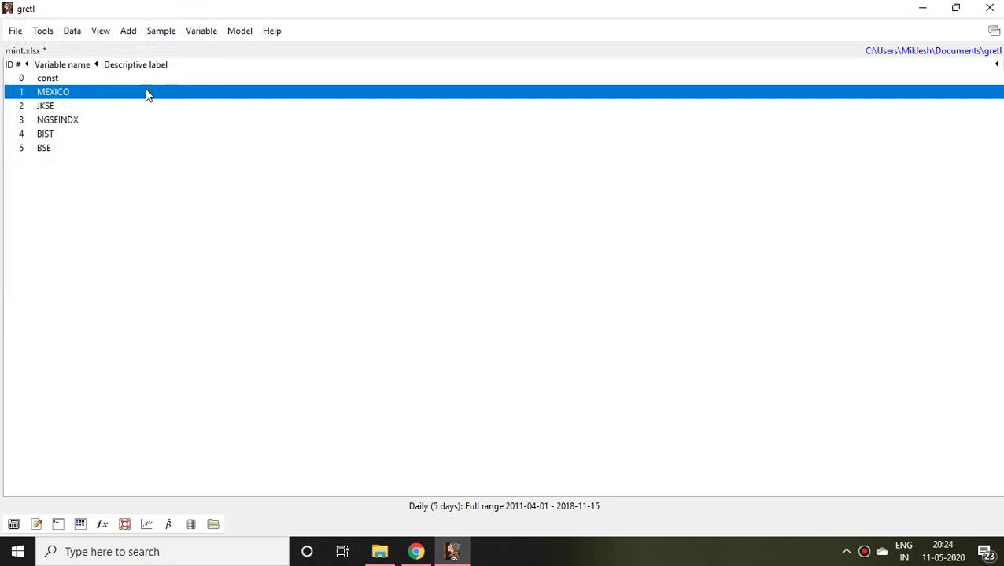
{"action": "key", "text": "shift+Down"}
{"action": "key", "text": "shift+Down"}
{"action": "key", "text": "shift+Down"}
{"action": "key", "text": "shift+Down"}
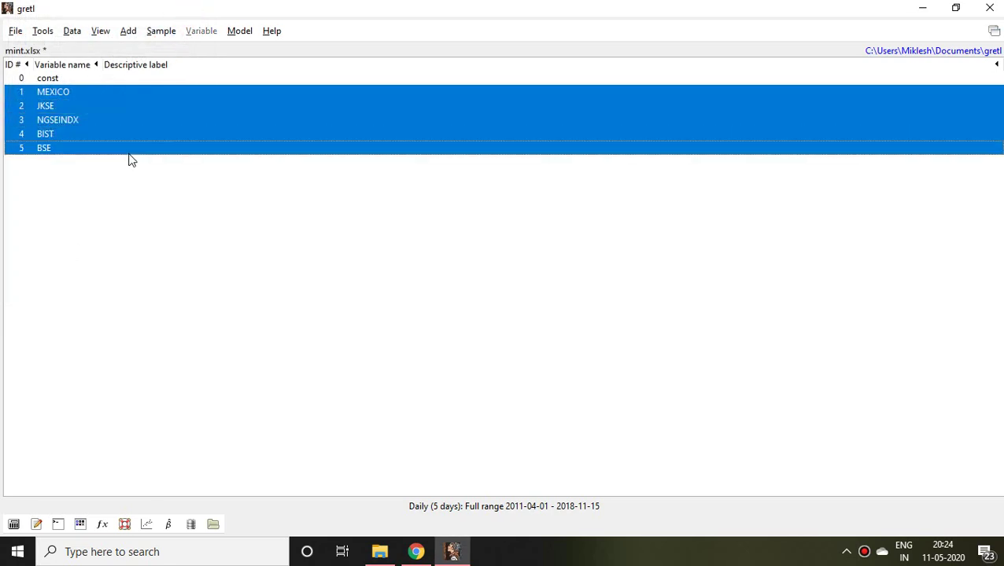
{"action": "key", "text": "Return"}
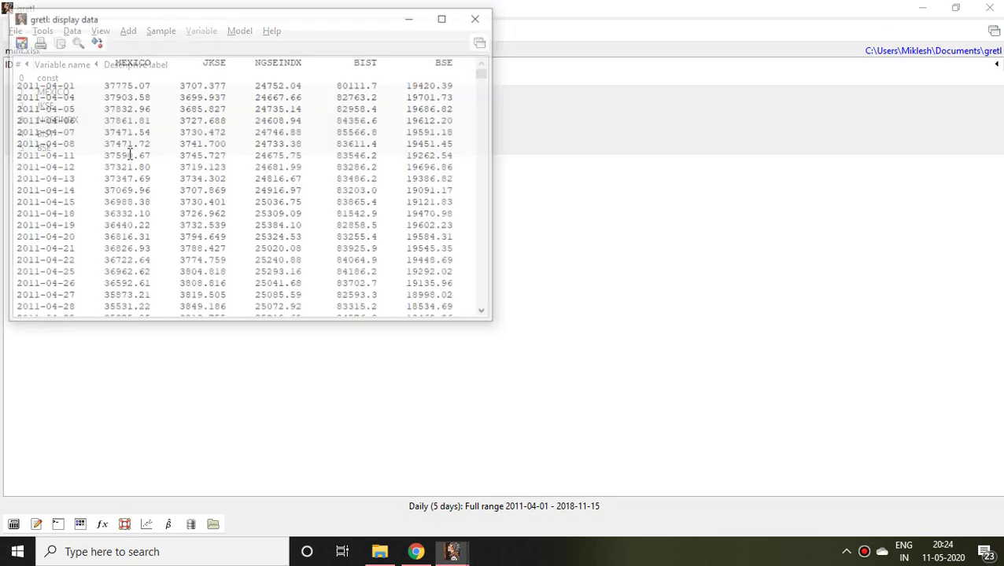